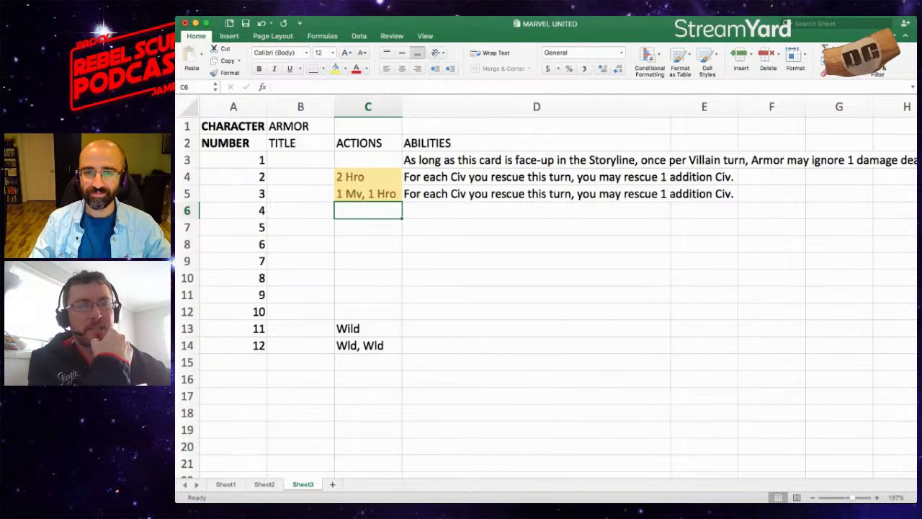
- Enter "Smash!" as the title of card 4 in the ARMOR sheet
scroll(547, 288, up, 1)
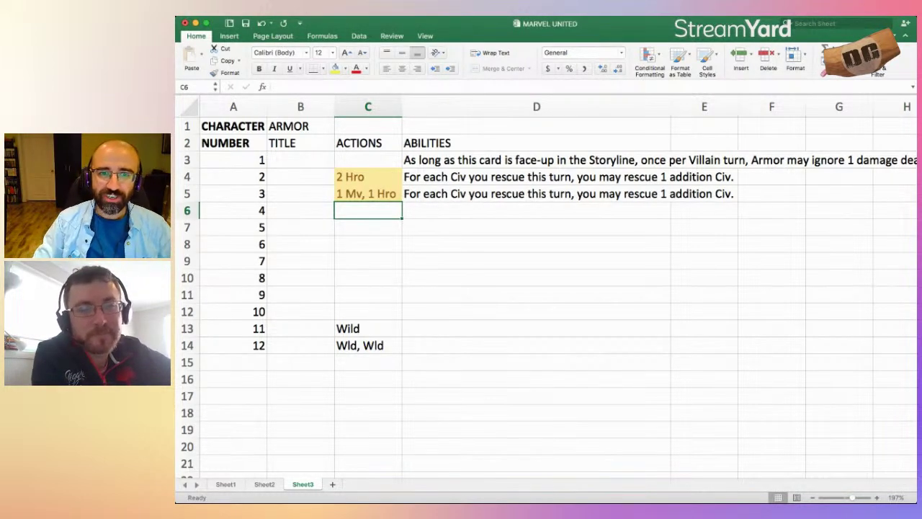
click(301, 210)
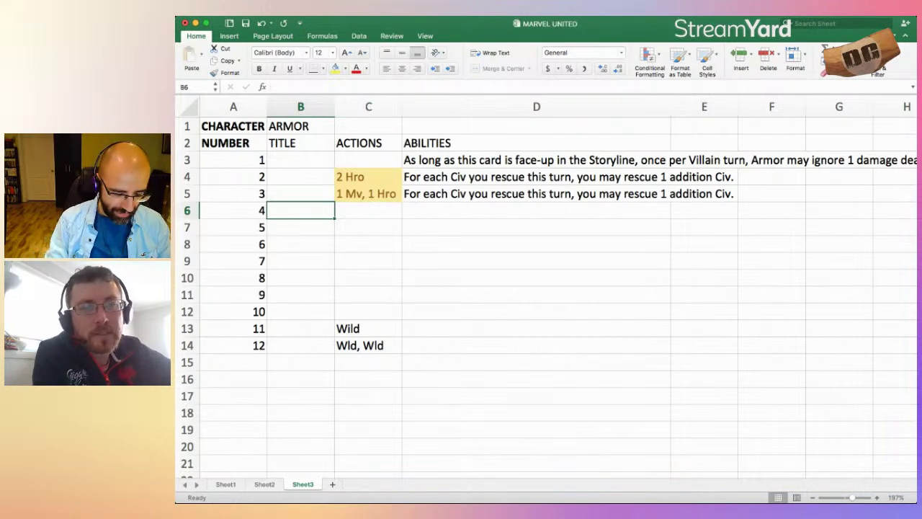
text(Smash)
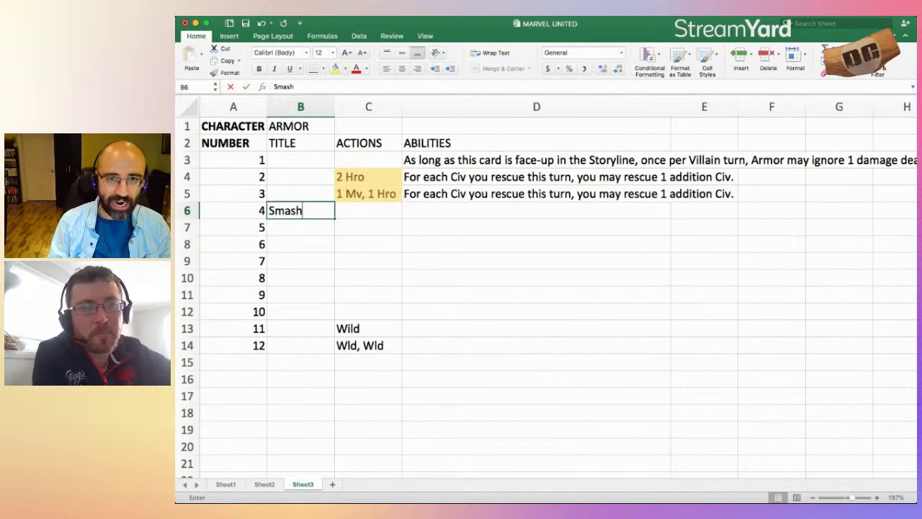
text(!)
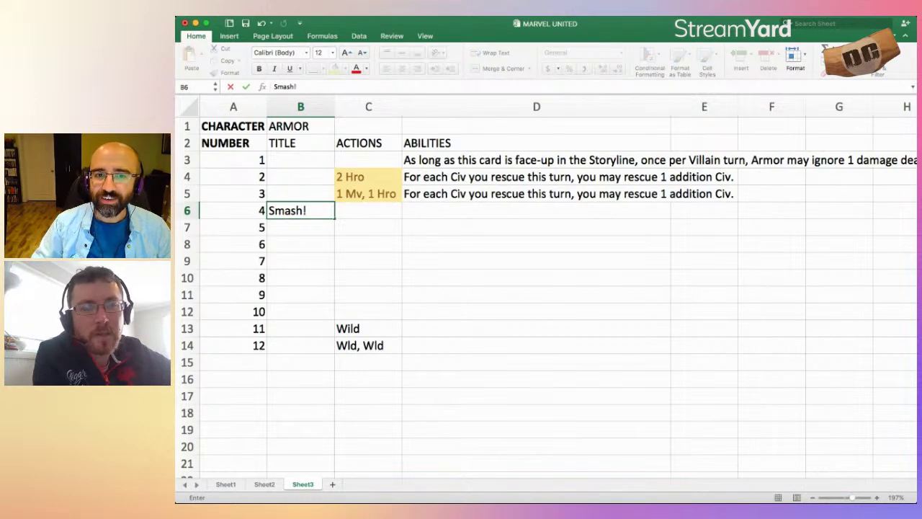
key(Tab)
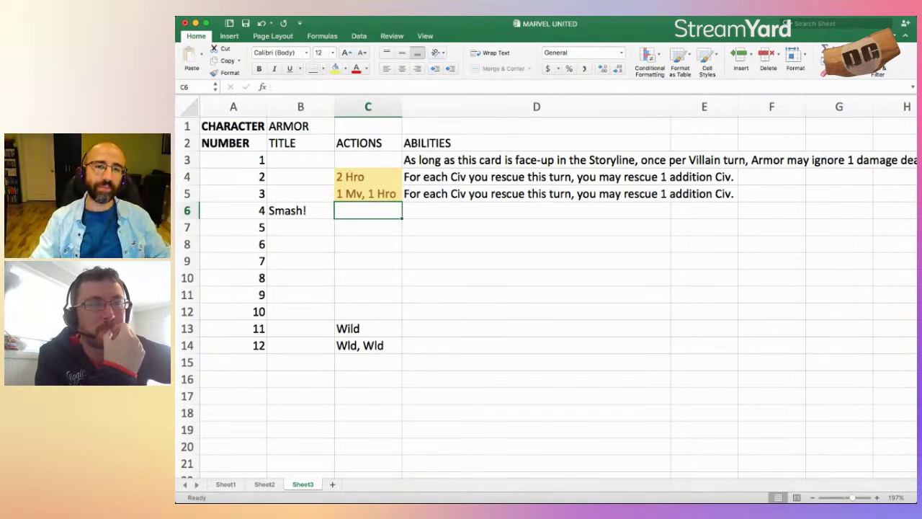
- Enter "1 Move" as the action of card 4
text(1)
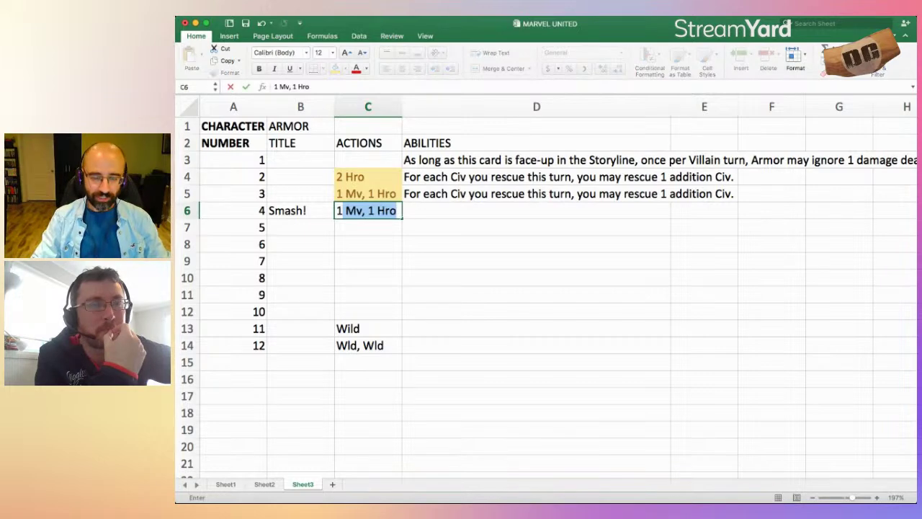
text(Mov)
key(BackSpace)
key(BackSpace)
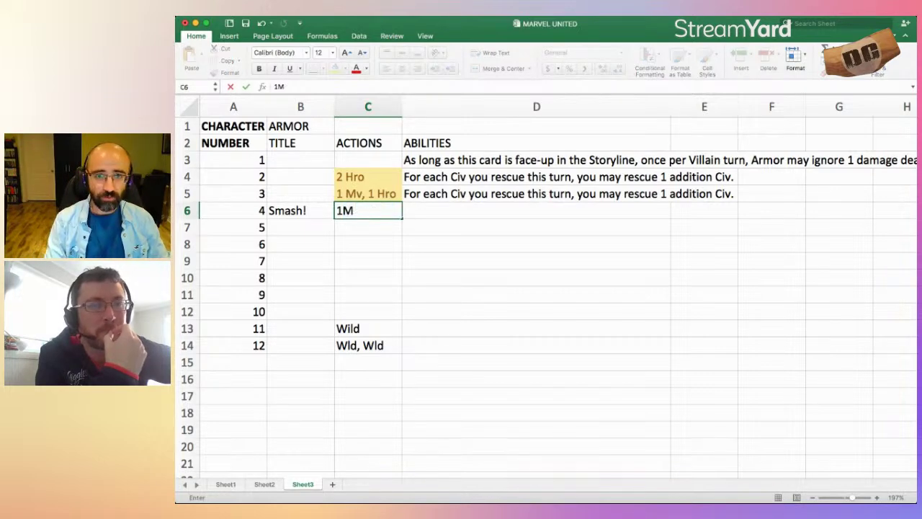
key(BackSpace)
text(Move)
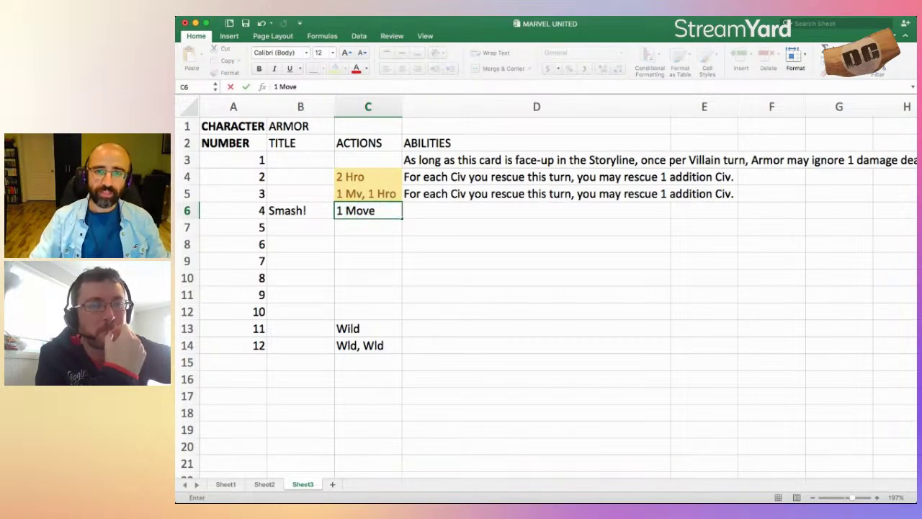
key(Tab)
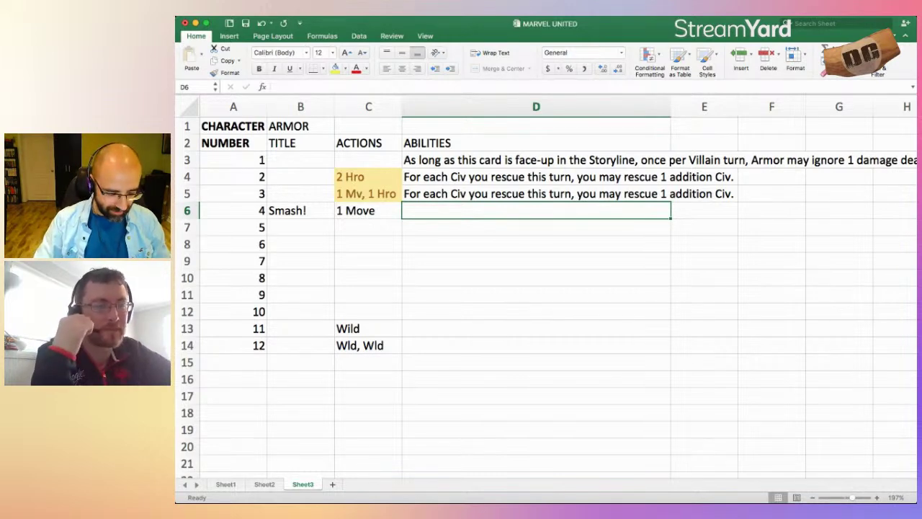
- Enter "2 Attacks in an adjacent Location." as card 4's ability and apply the green cell style to its action
text(2)
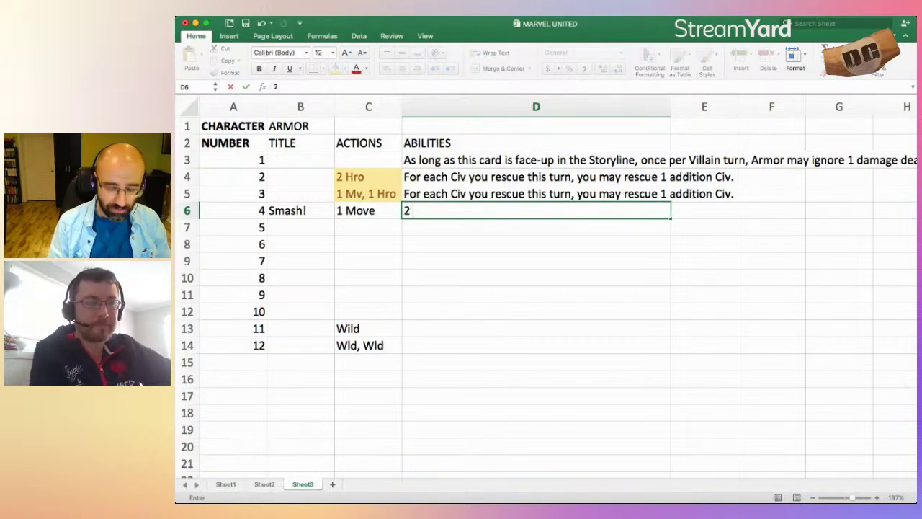
text( Attacks in an ad)
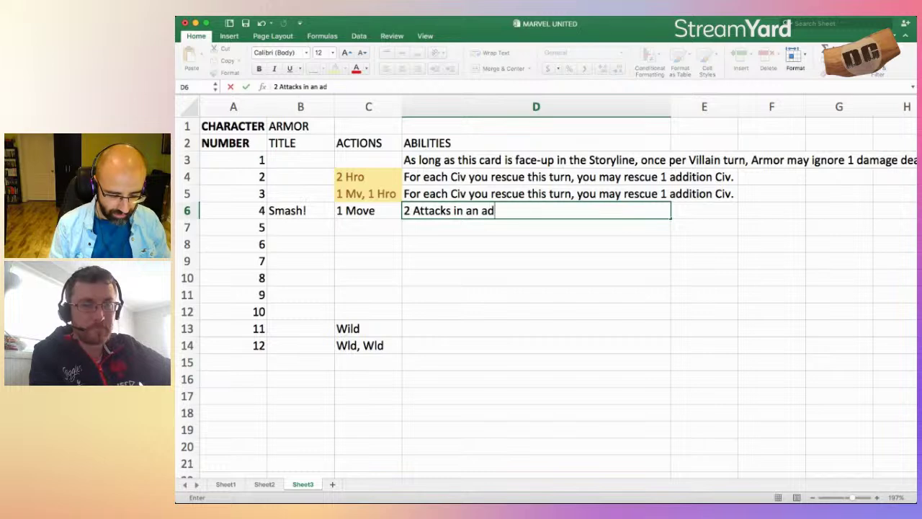
text(jacent Location.)
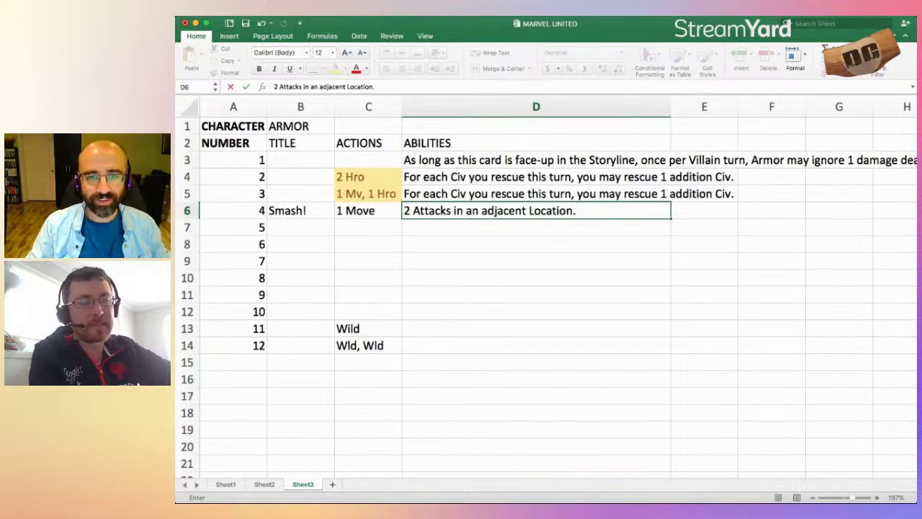
click(368, 210)
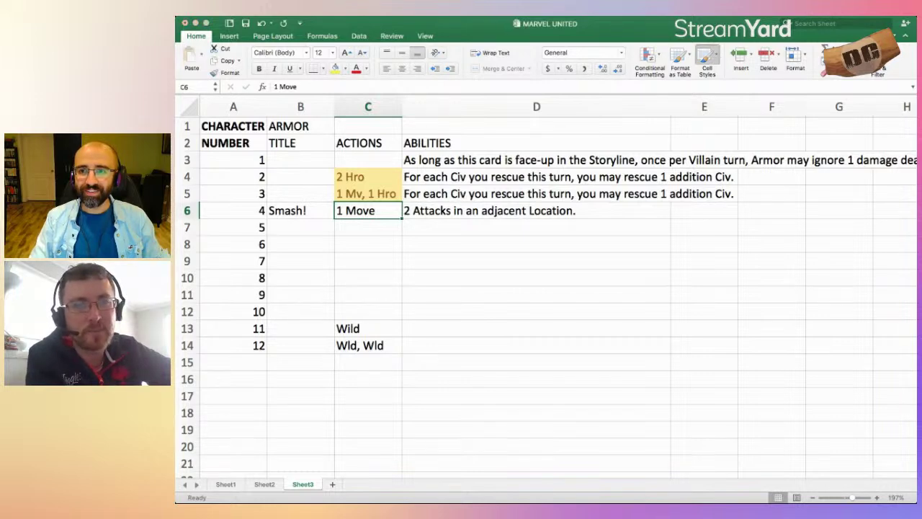
click(750, 118)
- Enter "1 Mv, 1 Atk" as the action of card 5 and give it the same green cell style
click(368, 227)
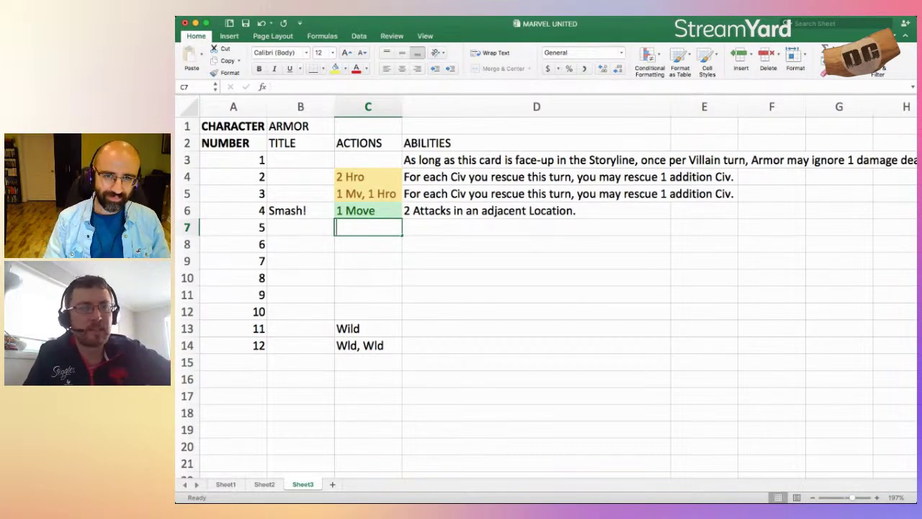
text(1 M)
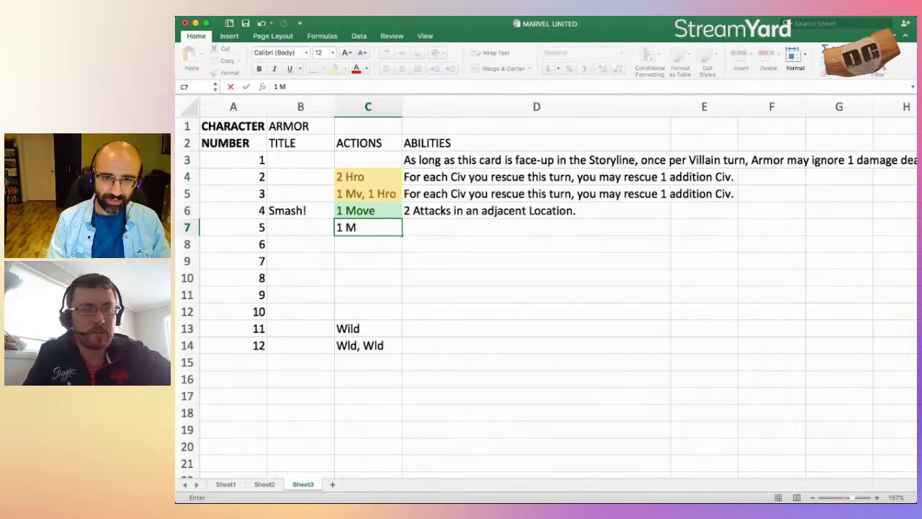
text(v, 1 At)
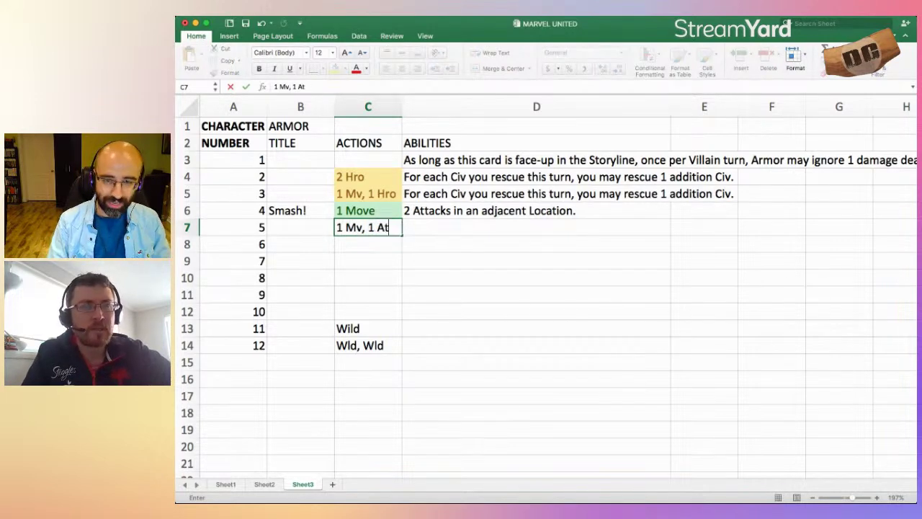
text(k)
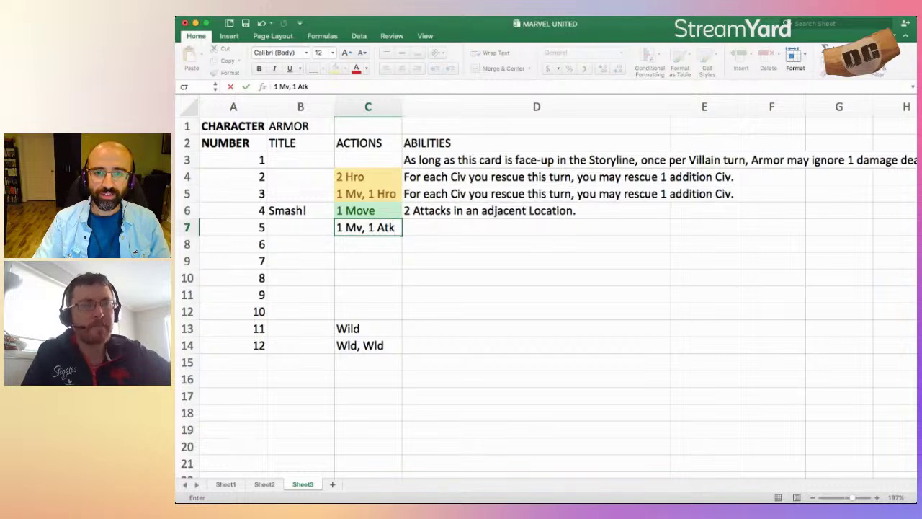
key(Tab)
key(shift+Tab)
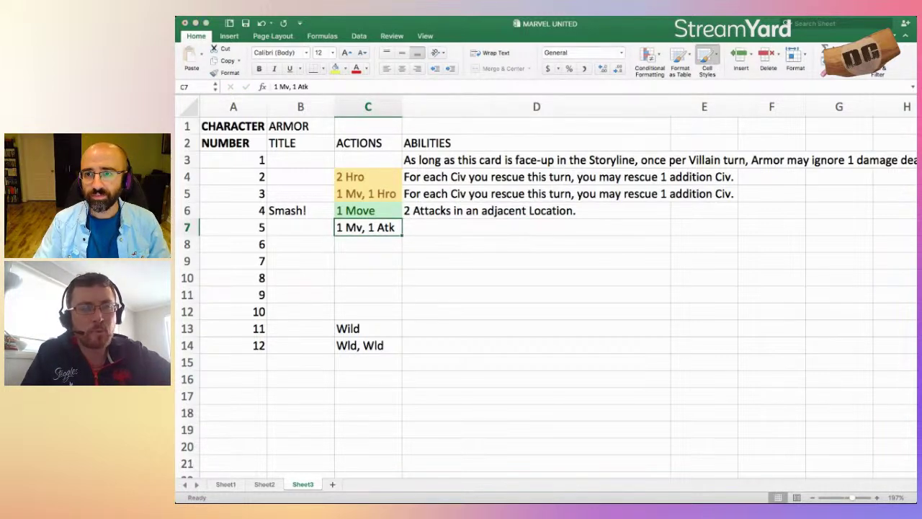
key(super+y)
key(Return)
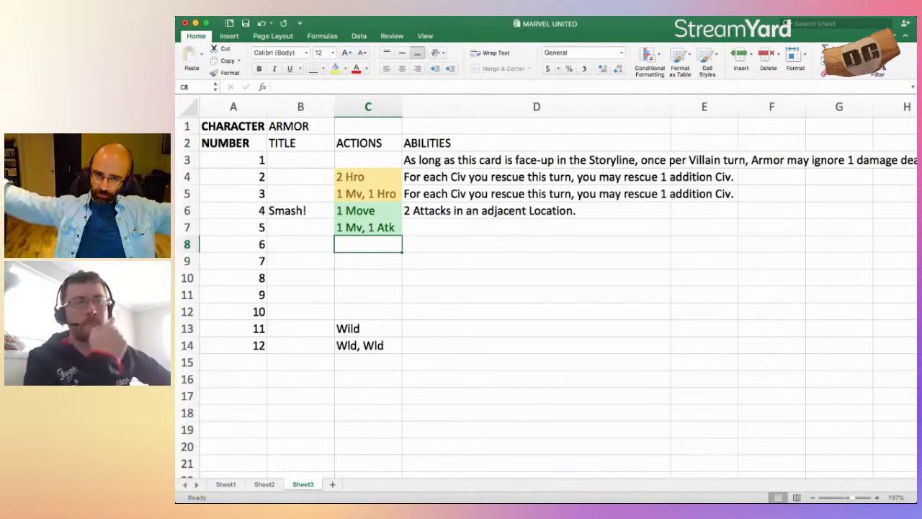
- Enter "2 Atk" as the action of card 10 and apply the red cell style to it
click(367, 311)
text(2 Atk)
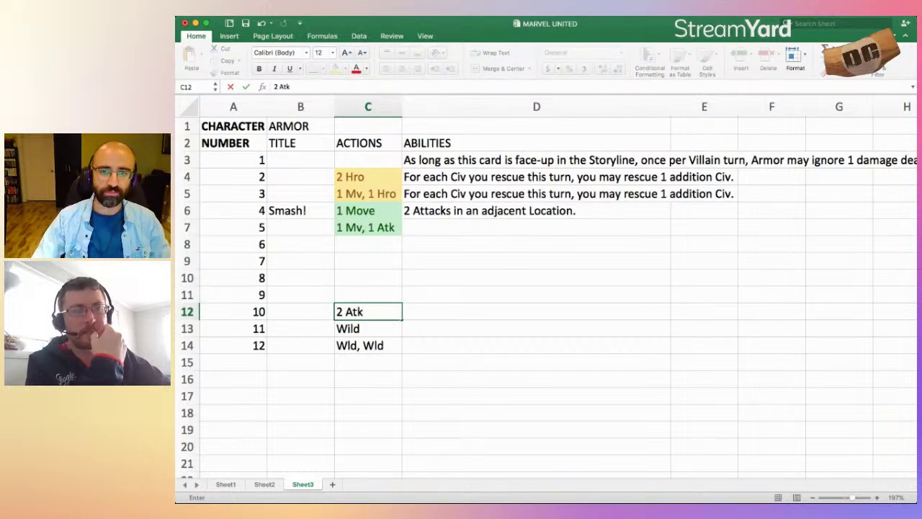
key(Tab)
key(Left)
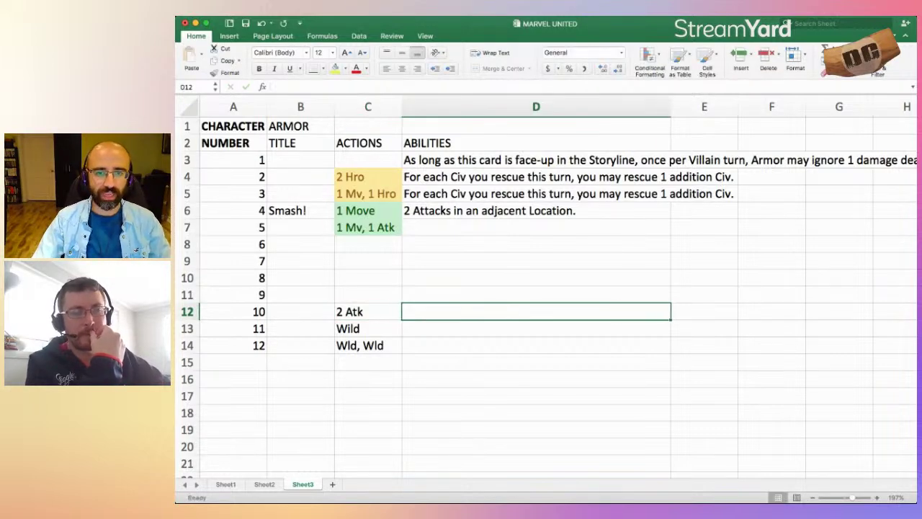
click(702, 59)
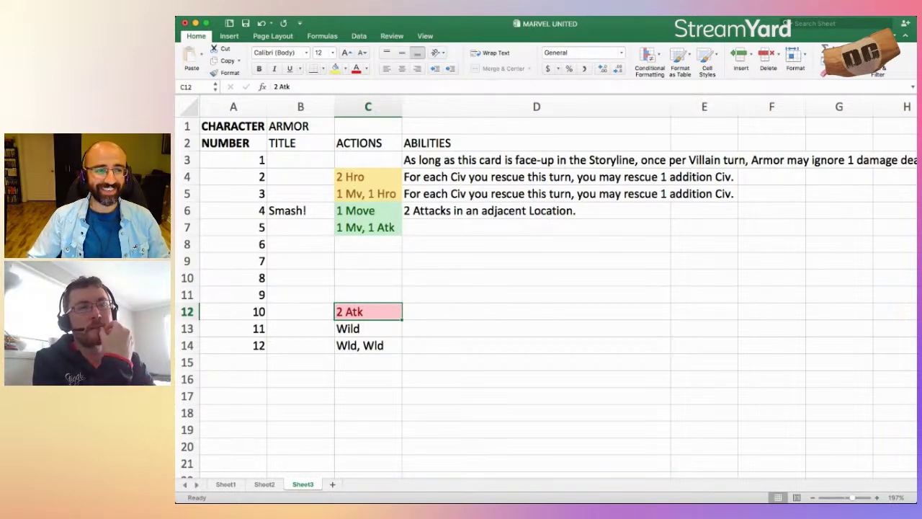
- Enter "1 Atk, 1 Hro" as the action of card 9, with the attack listed before the heroic action
click(367, 294)
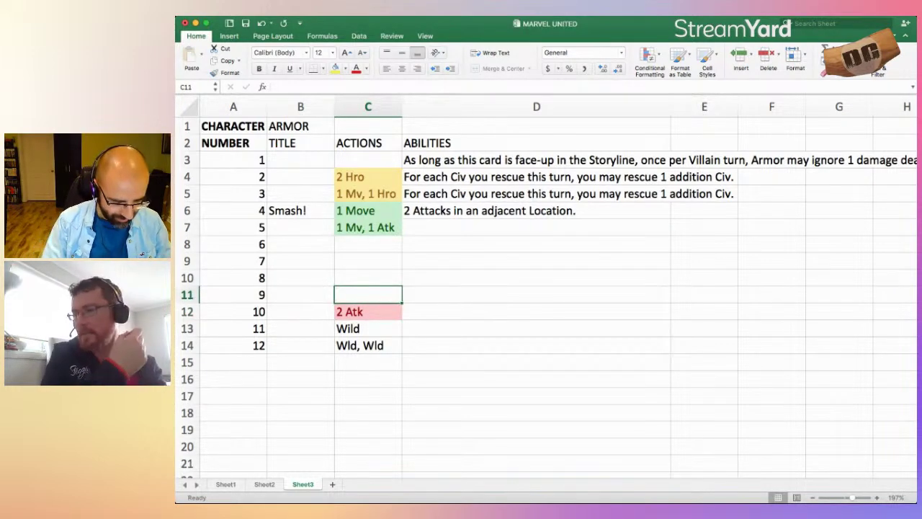
text(1 Hro)
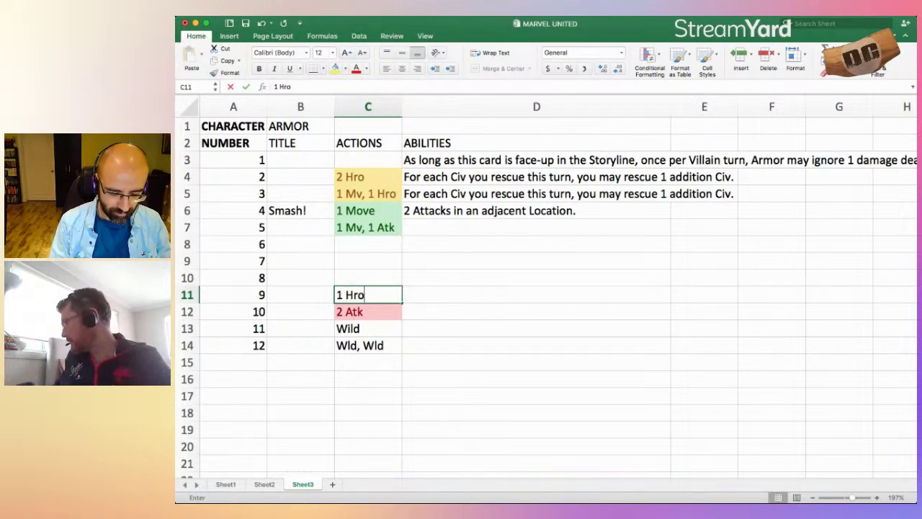
text(, 1 Atk)
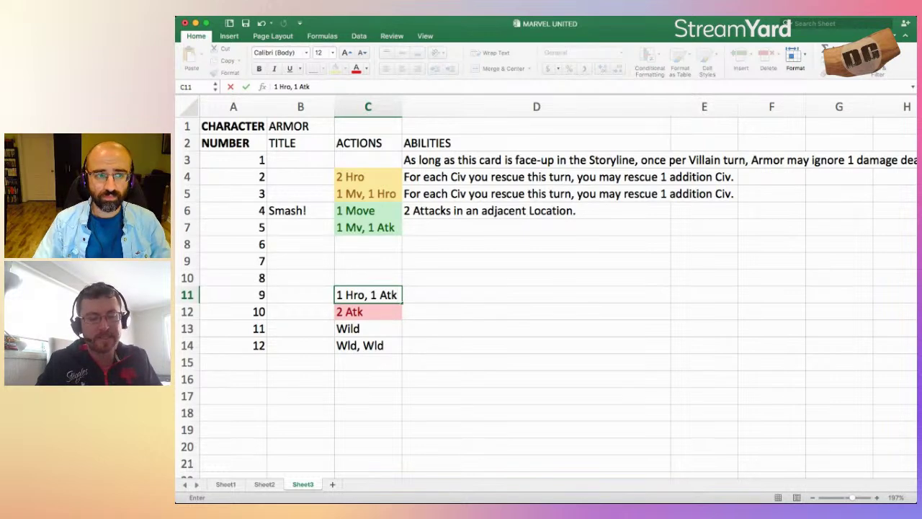
key(BackSpace)
key(BackSpace)
key(BackSpace)
key(BackSpace)
key(BackSpace)
key(BackSpace)
key(BackSpace)
key(BackSpace)
key(BackSpace)
key(BackSpace)
key(BackSpace)
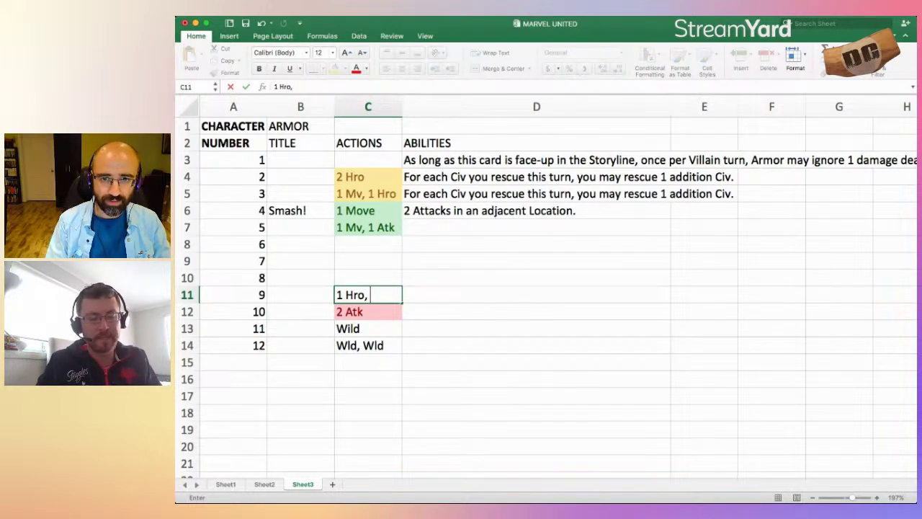
text(Atk, 1)
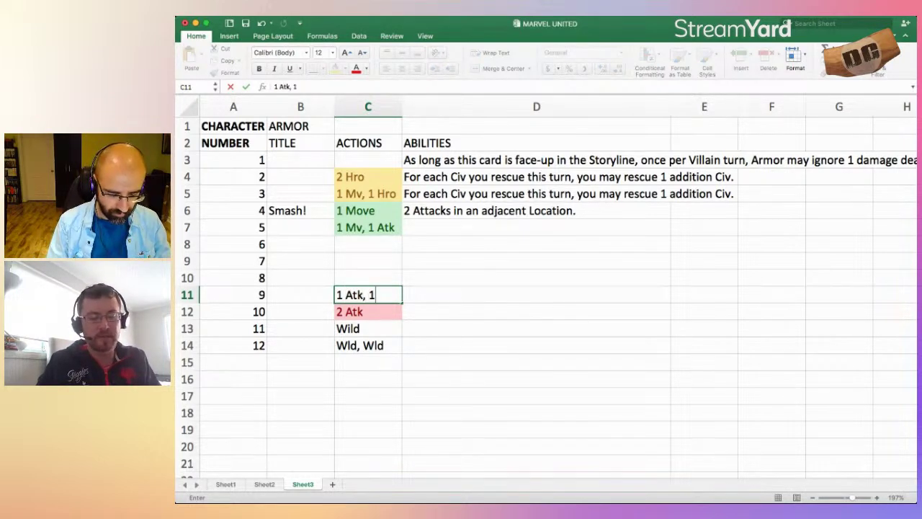
text( Hro)
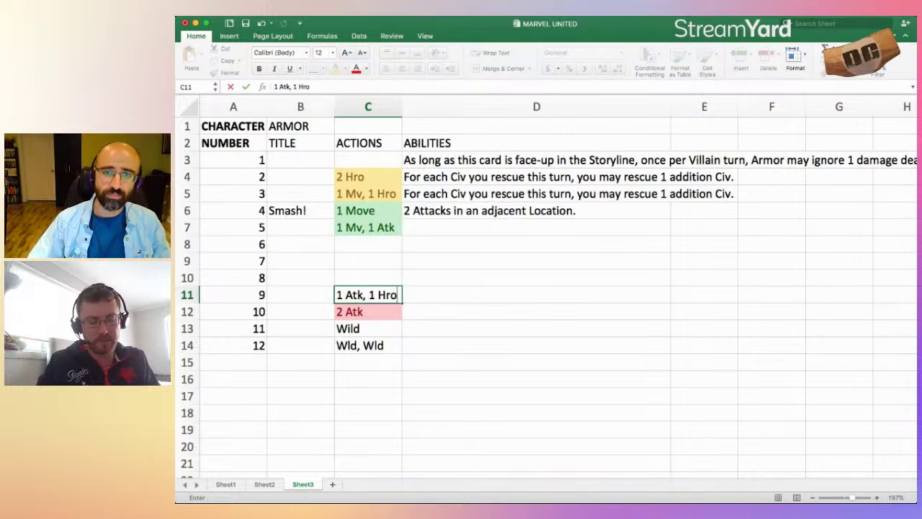
key(Tab)
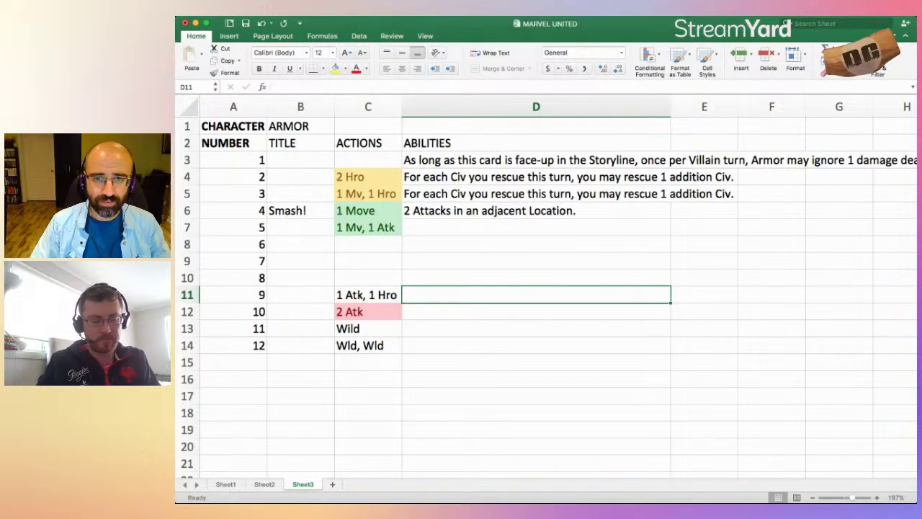
- Apply the red cell style to the action of card 9
click(367, 294)
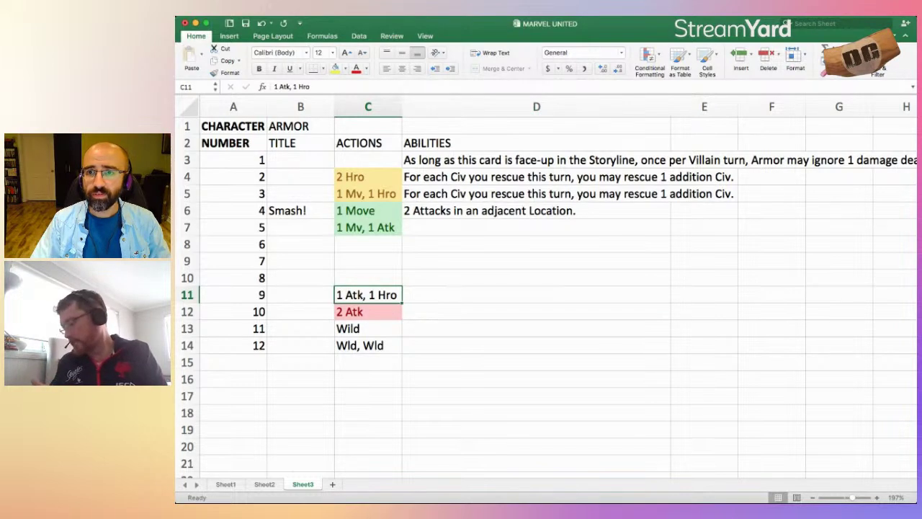
click(716, 56)
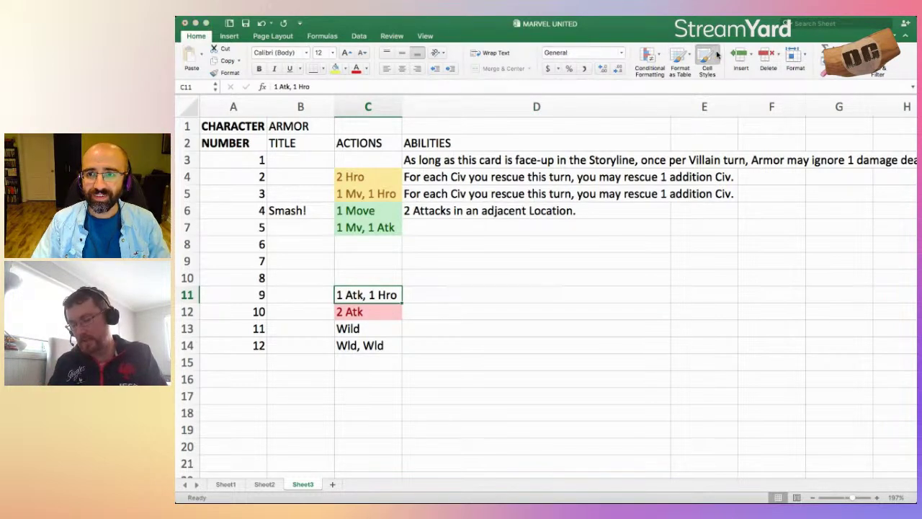
click(720, 108)
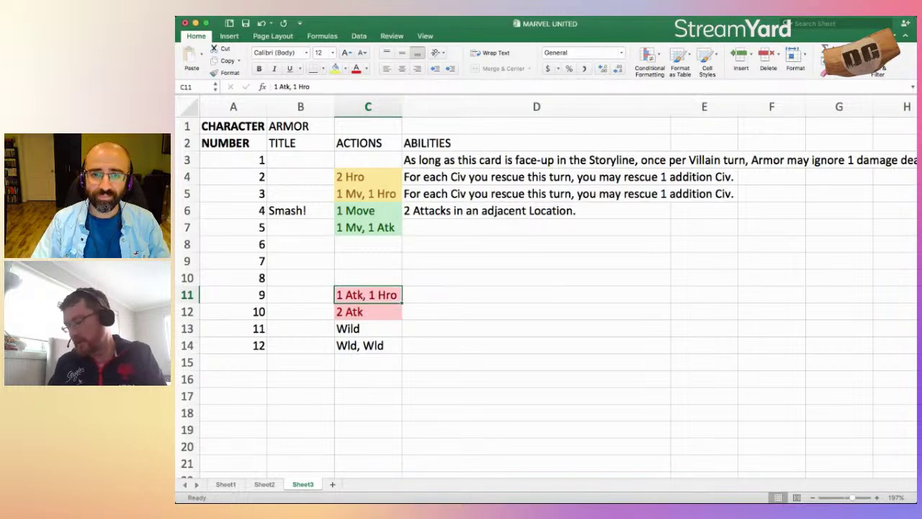
click(536, 295)
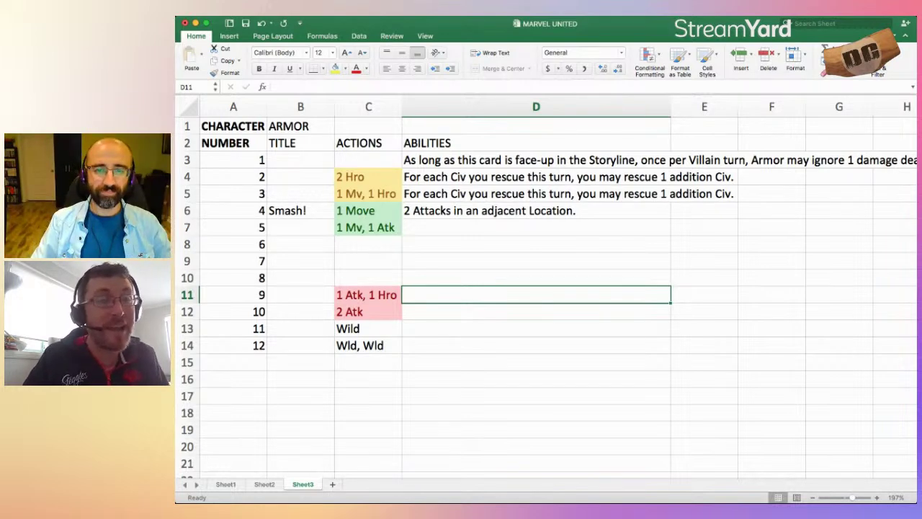
- Enter "1 Hro" as the action of card 6 and of card 7
click(536, 211)
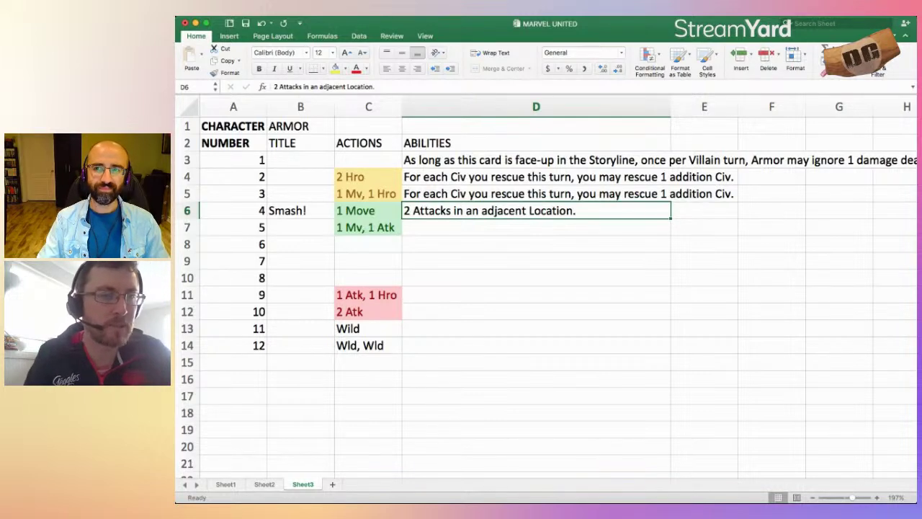
click(367, 245)
text(1 H)
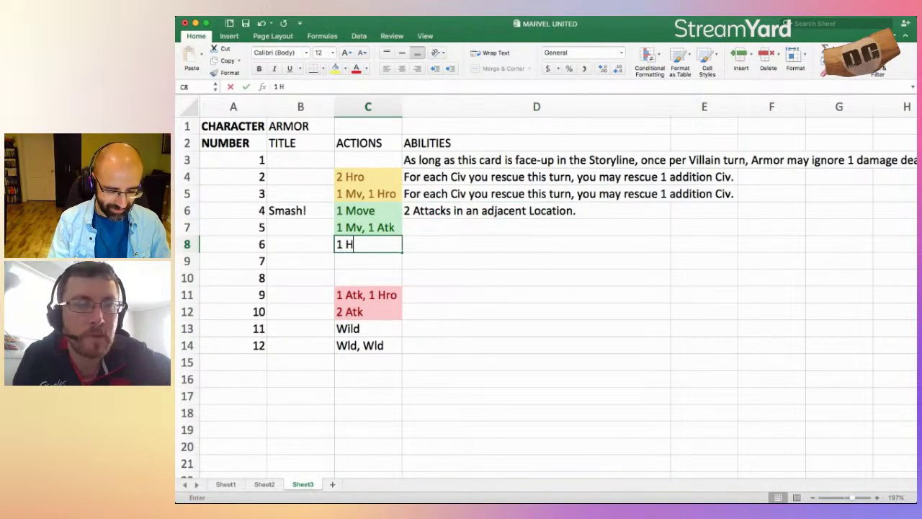
text(ro)
key(Return)
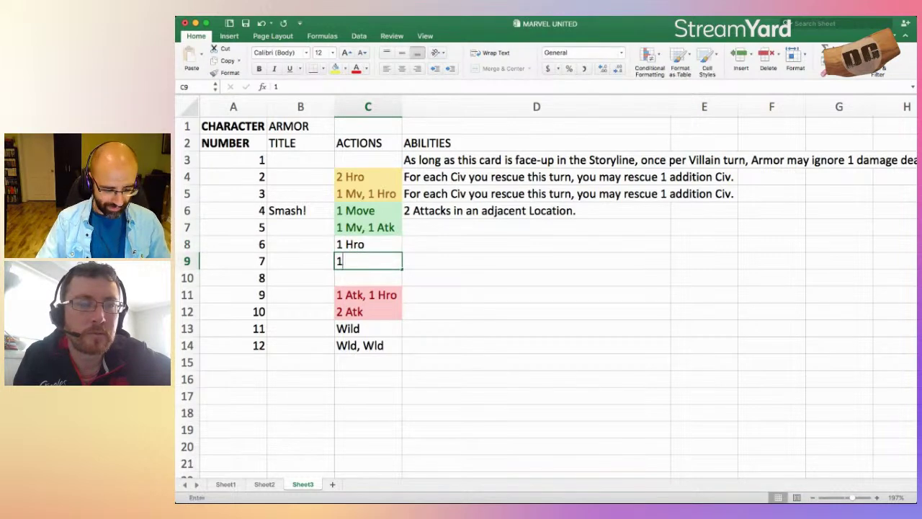
text(1 Hro)
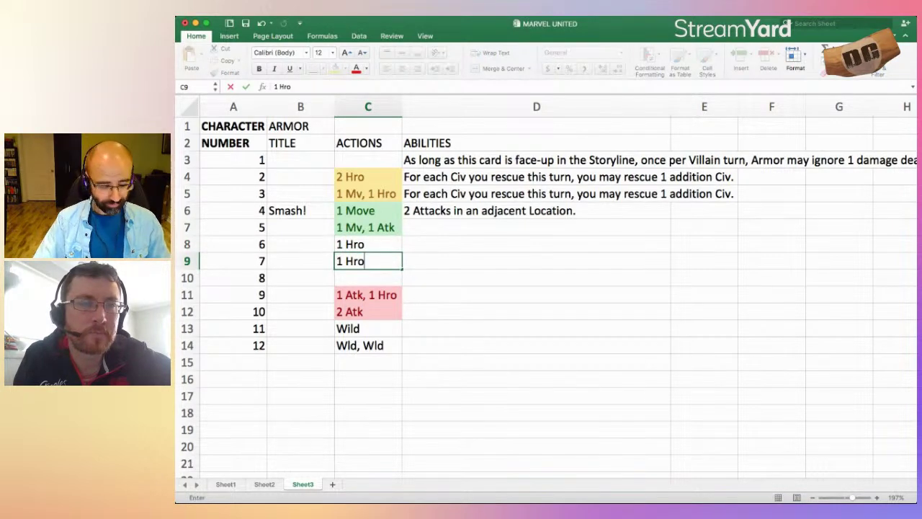
key(Return)
- Enter "1 Atk" as the action of card 8, removing the autocompleted ", 1 Hro" ending
text(1 At)
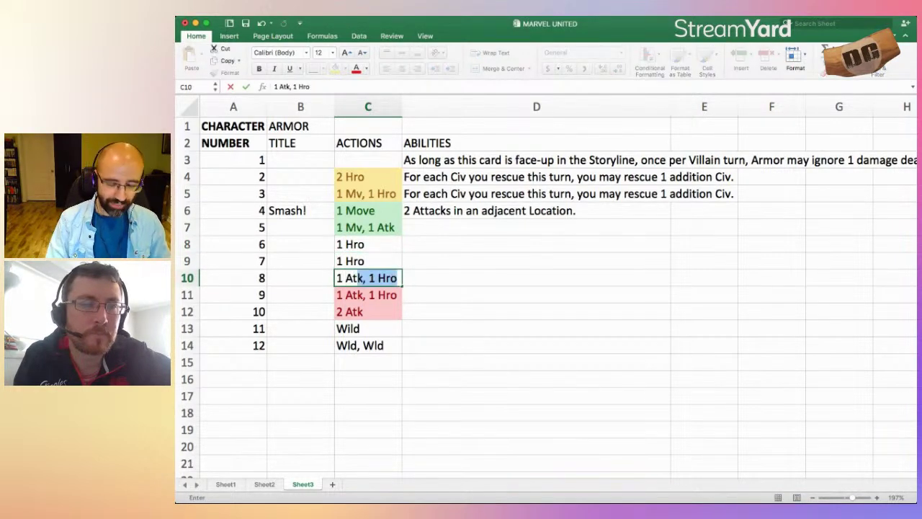
text(k)
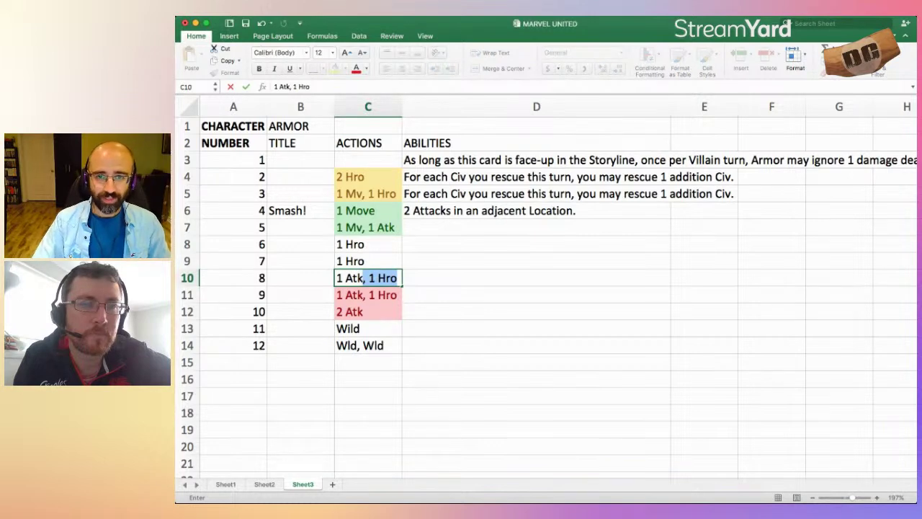
key(F2)
key(shift+Left)
key(shift+Left)
key(shift+Left)
key(shift+Left)
key(shift+Left)
key(shift+Left)
key(shift+Left)
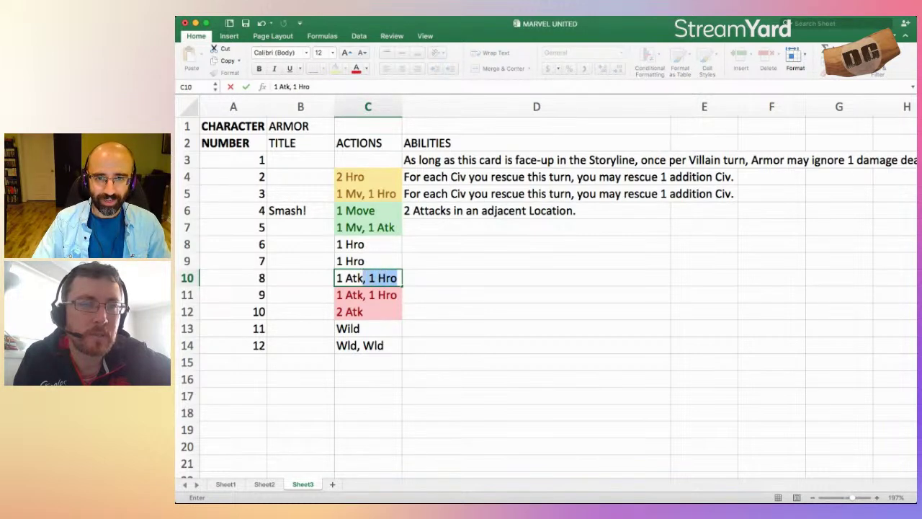
key(BackSpace)
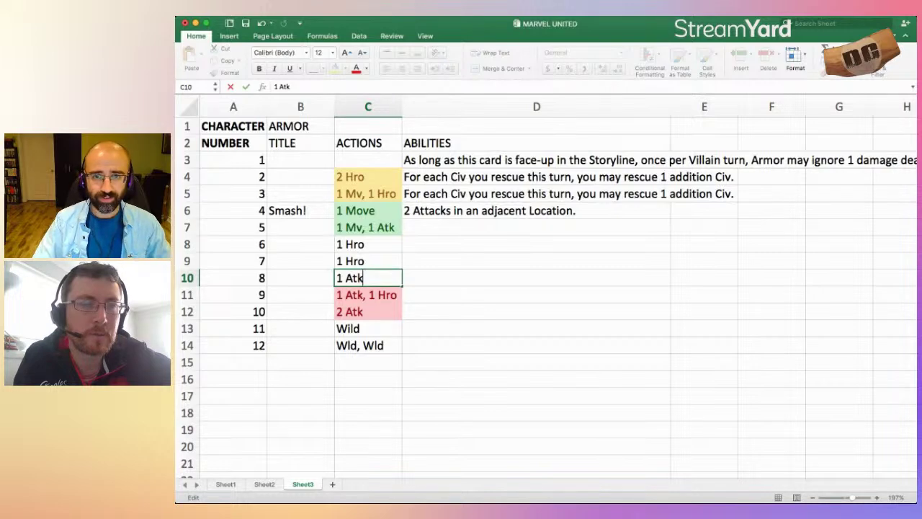
click(368, 261)
- Apply the yellow cell style to the actions of cards 6 and 7 and the red cell style to card 8's action
click(367, 244)
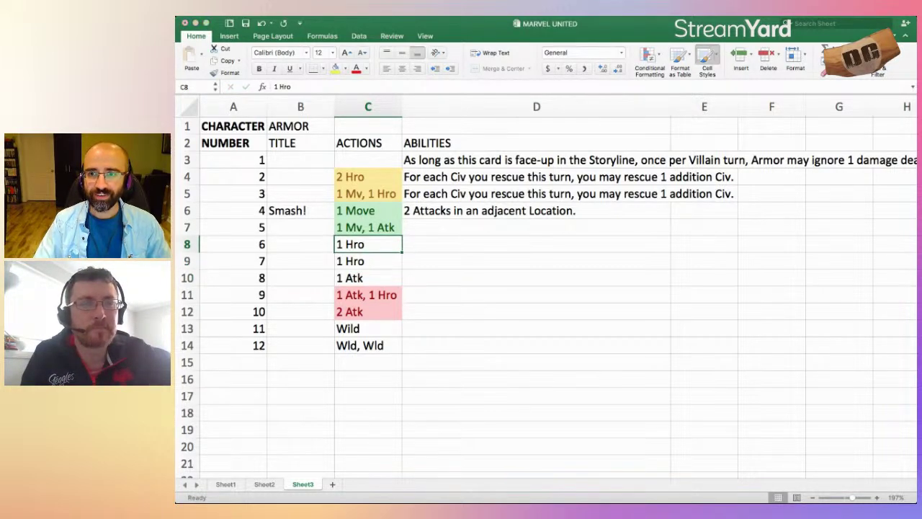
click(708, 58)
key(Down)
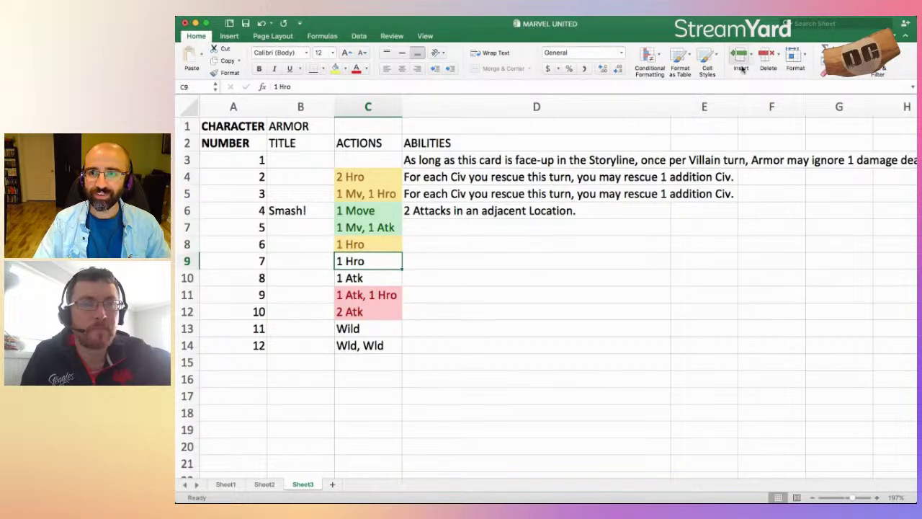
click(714, 56)
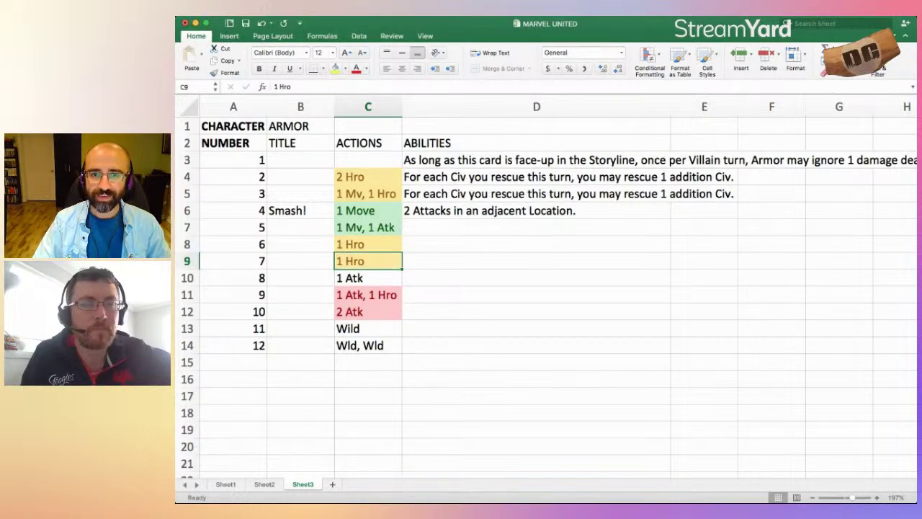
key(Down)
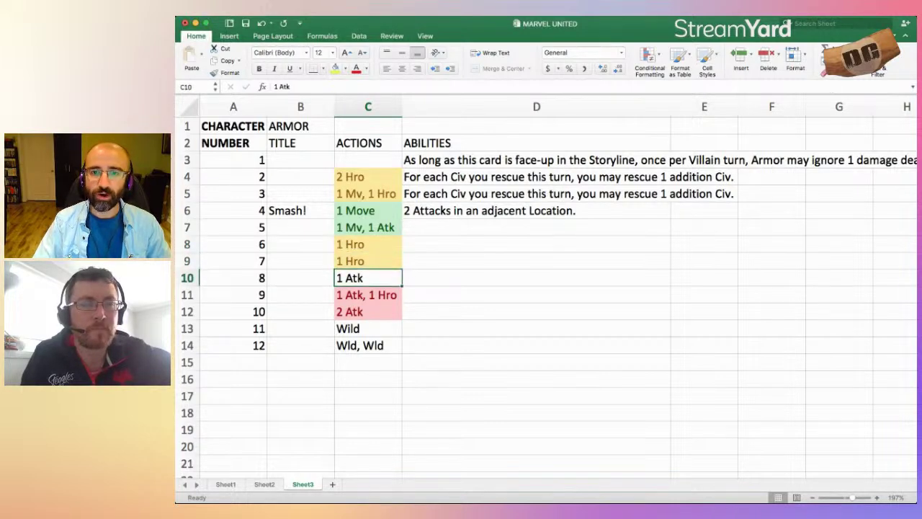
click(708, 58)
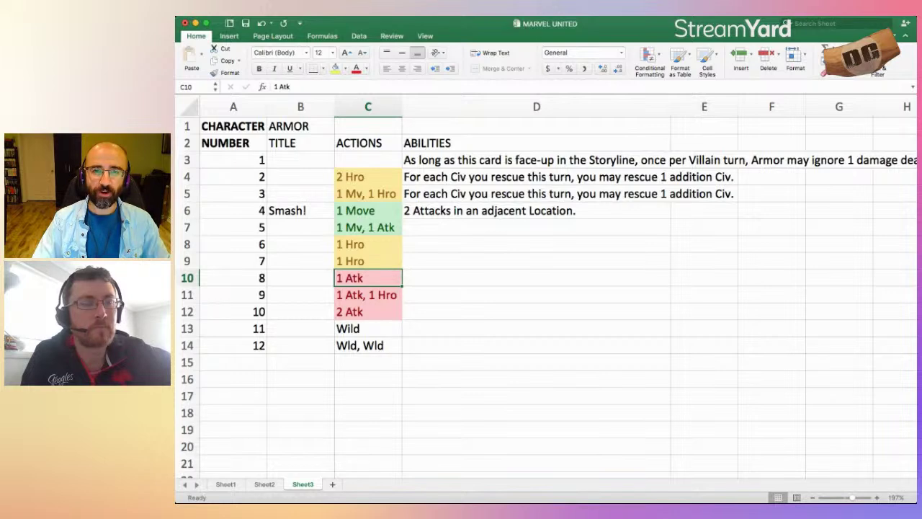
- Enter "Psionic B. A." as the title of card 1
click(367, 159)
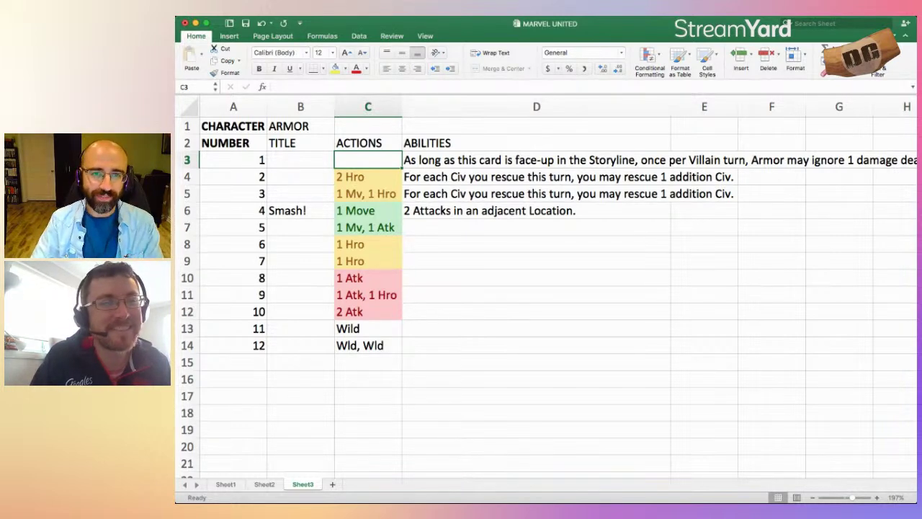
click(300, 159)
text(Psio)
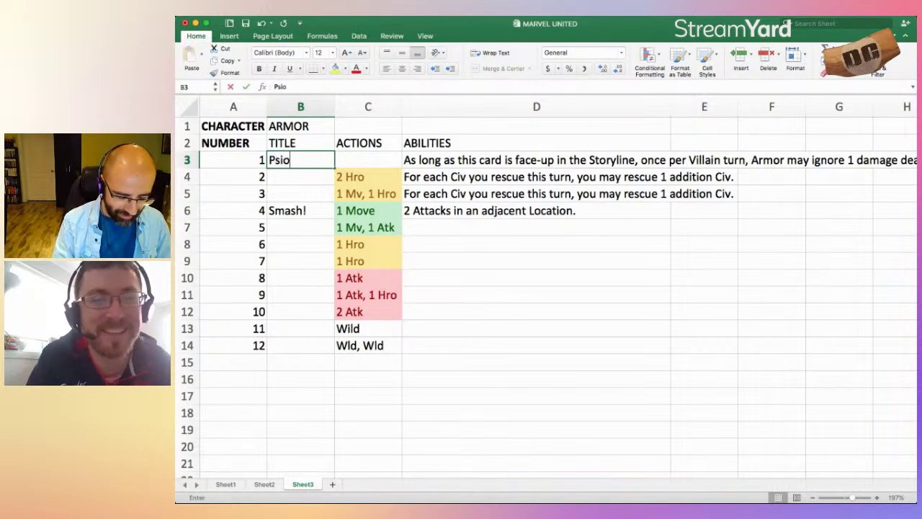
text(nic Body Ar)
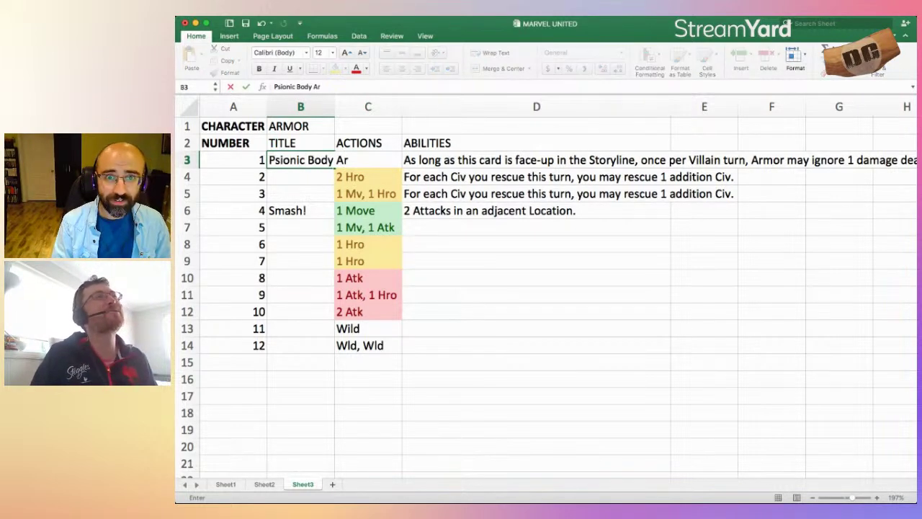
text(m)
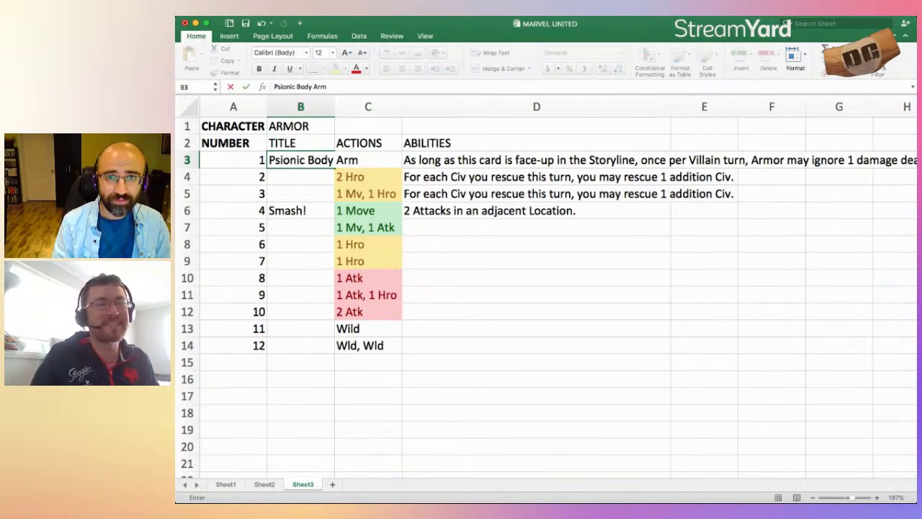
key(BackSpace)
key(BackSpace)
key(BackSpace)
key(BackSpace)
key(BackSpace)
key(BackSpace)
key(BackSpace)
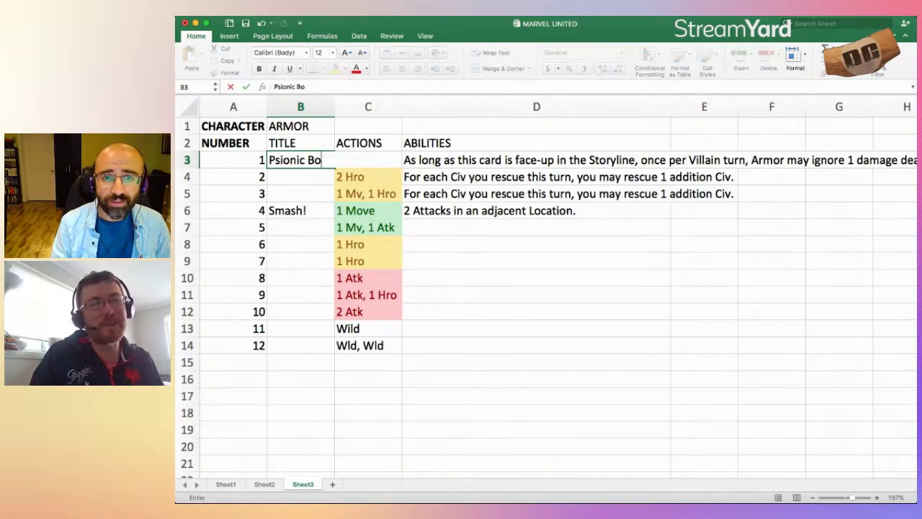
text(. A.)
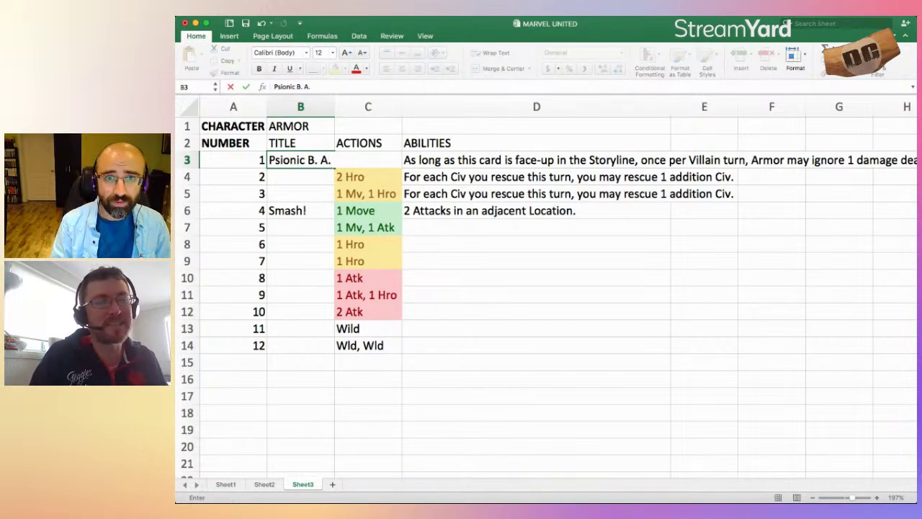
key(Return)
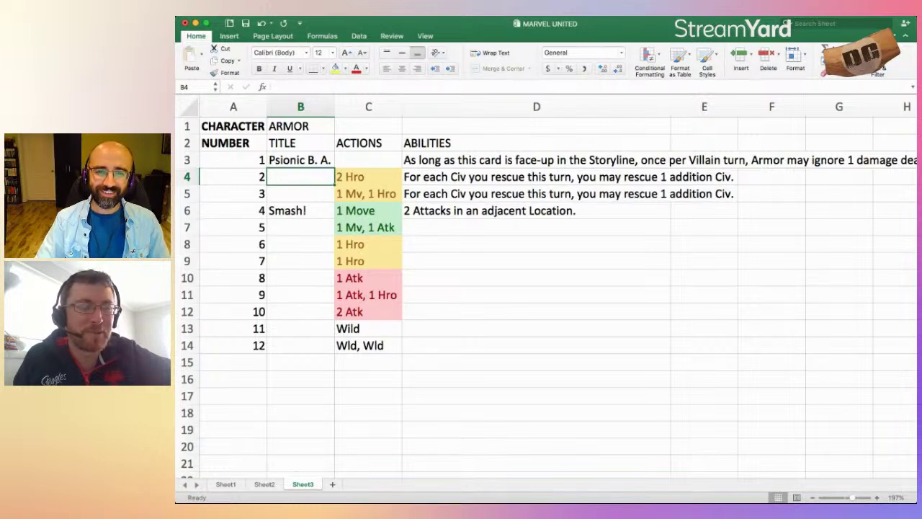
- Widen the title column and spell out card 1's title as "Psionic Body Armor"
drag(335, 107, 373, 107)
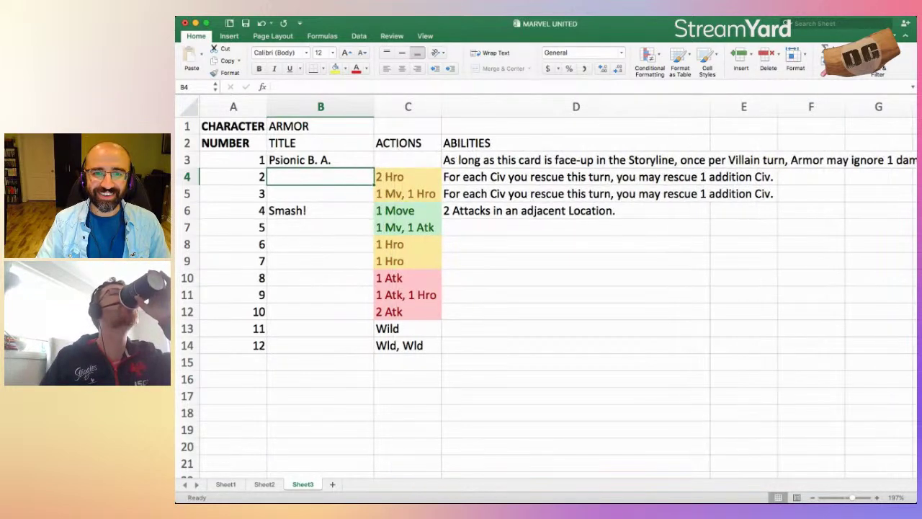
click(321, 159)
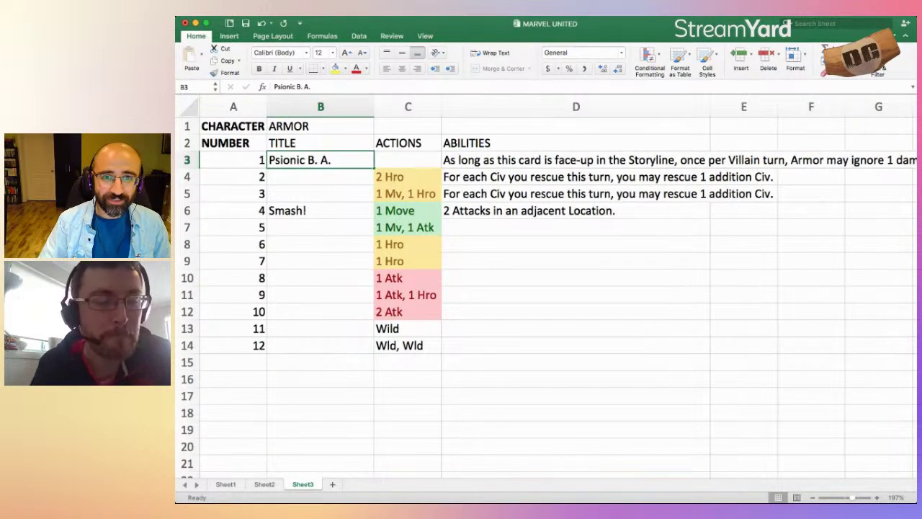
key(F2)
key(BackSpace)
key(BackSpace)
key(BackSpace)
text(ody Armor)
key(Return)
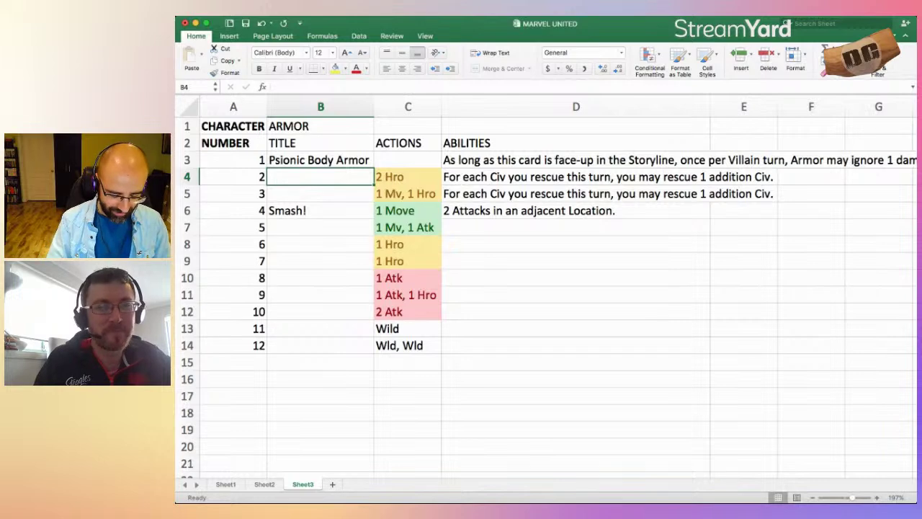
- Enter "Take Shelter" as the title of card 2
text(Take )
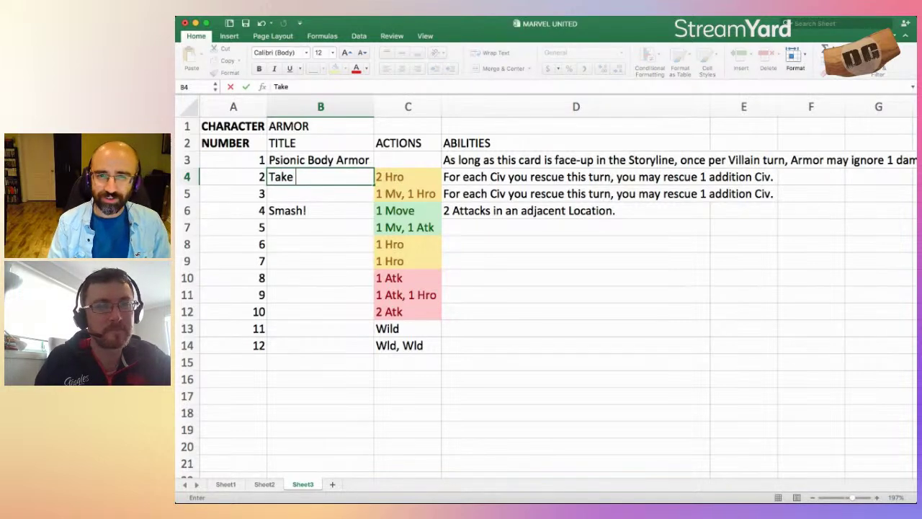
text(Shelter)
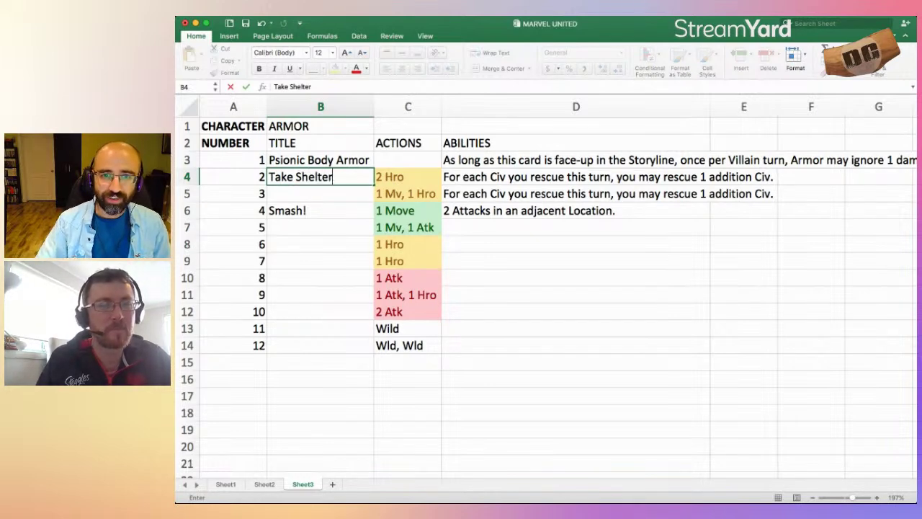
key(Return)
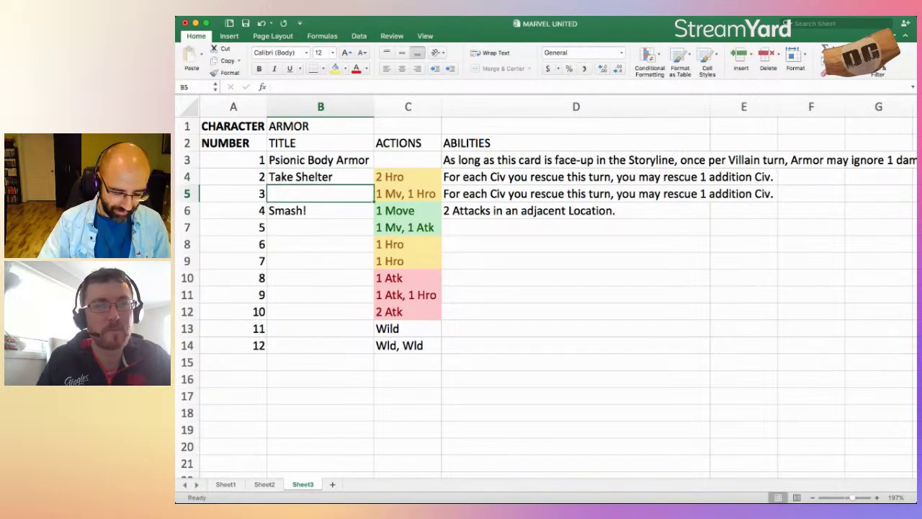
- Enter "Shield From Harm" as the title of card 3, discarding the autocompleted text
text(Take S)
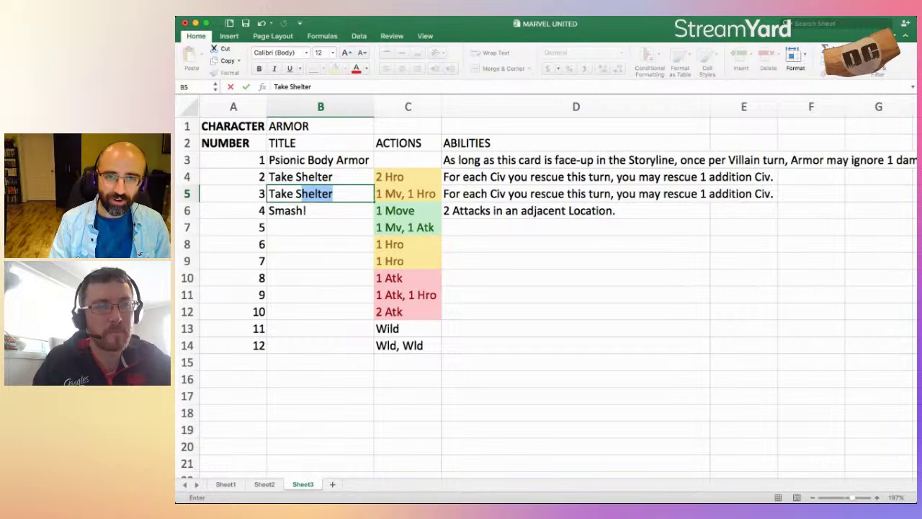
key(BackSpace)
key(BackSpace)
key(BackSpace)
key(BackSpace)
key(BackSpace)
key(BackSpace)
key(BackSpace)
text(Shield From Harm)
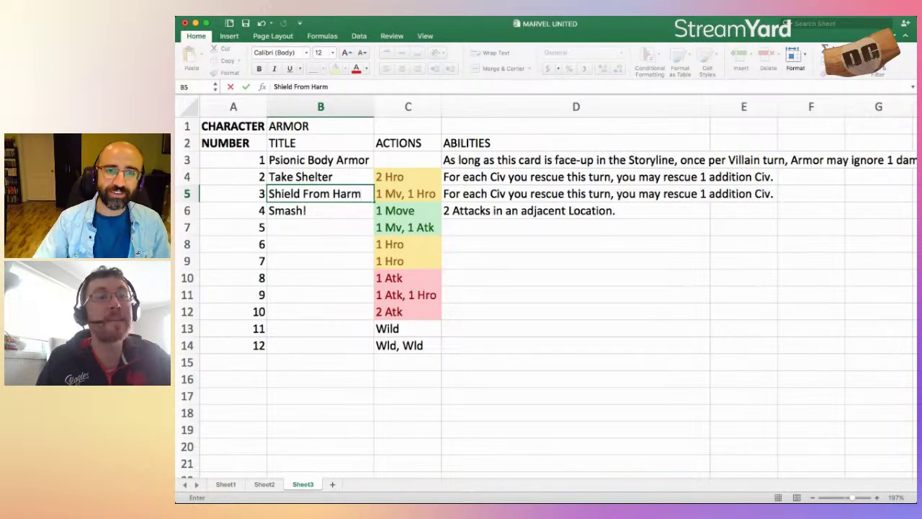
key(Up)
- Replace the title of card 2 with "Shield From Harm"
key(F2)
key(shift+Left)
key(shift+Left)
key(shift+Left)
key(shift+Left)
key(shift+Left)
key(shift+Left)
key(shift+Left)
key(shift+Left)
key(shift+Left)
key(shift+Left)
key(shift+Left)
key(shift+Left)
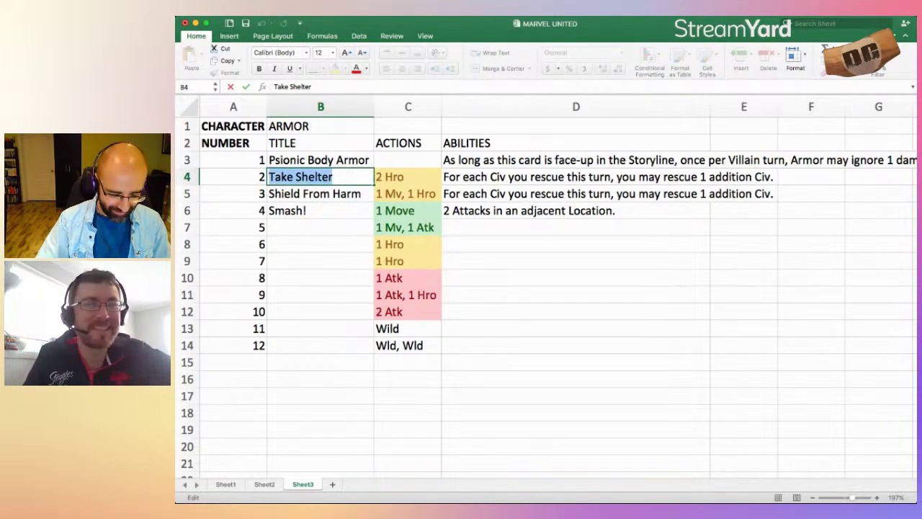
text(Shield From Harm)
key(shift+Left)
key(shift+Left)
key(shift+Left)
key(shift+Left)
key(shift+Left)
key(shift+Left)
key(shift+Left)
key(shift+Left)
key(shift+Left)
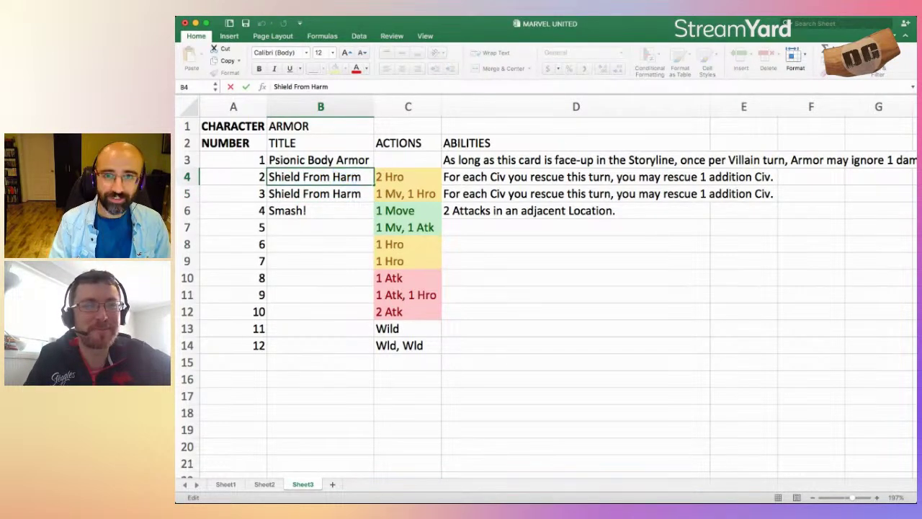
click(321, 227)
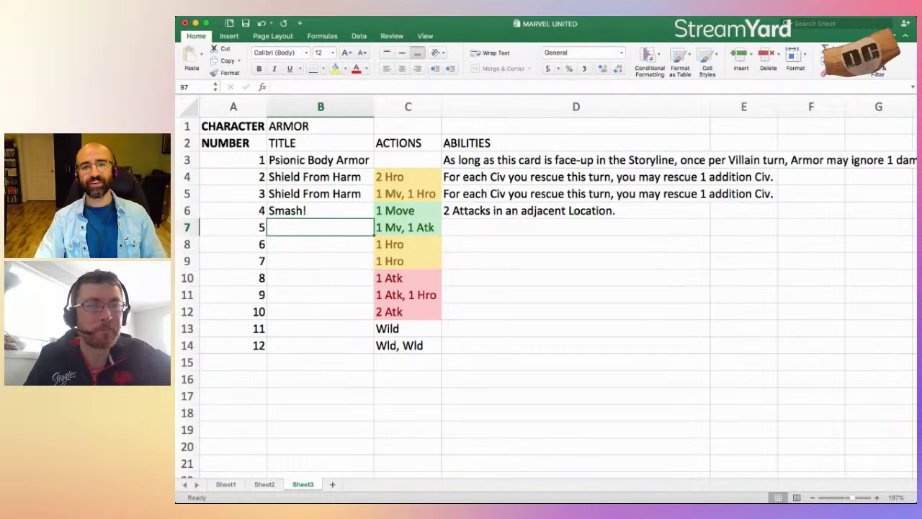